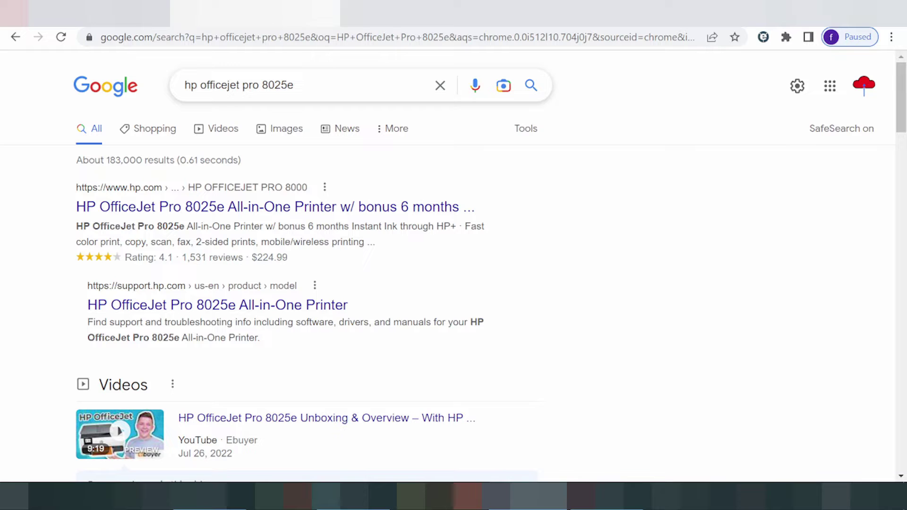
- Refine the Google search to 'hp officejet pro 8025e driver download'
left_click(293, 85)
type("dr")
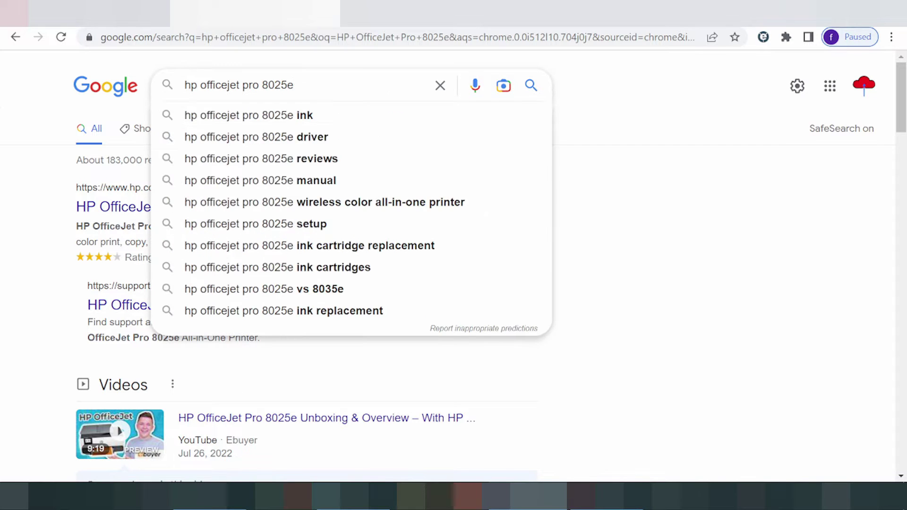
type("iver d")
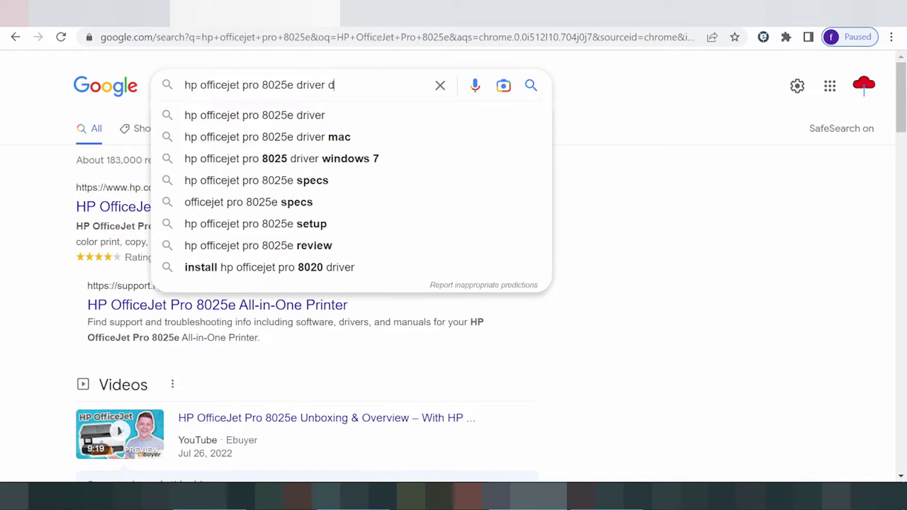
type("ownload")
key("Return")
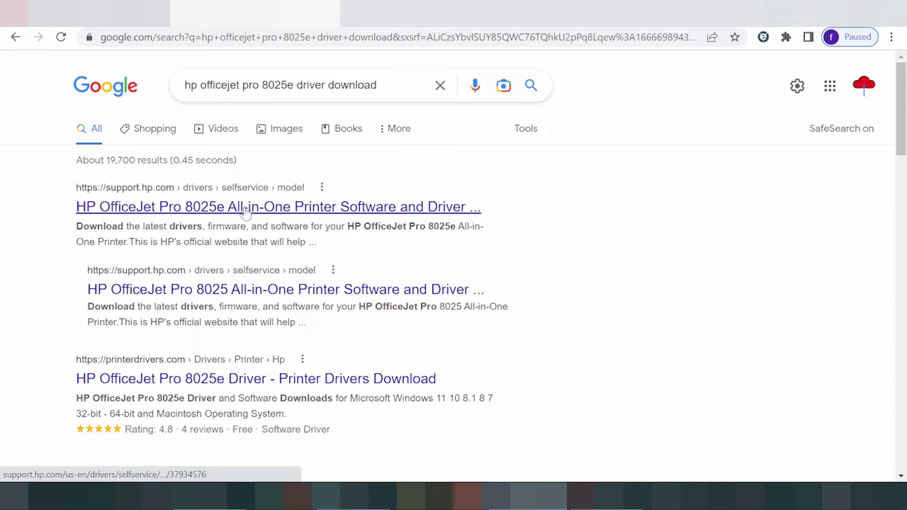
scroll(246, 208, "down", 1)
- Open the support.hp.com software and drivers page for the OfficeJet Pro 8025e
scroll(247, 219, "down", 4)
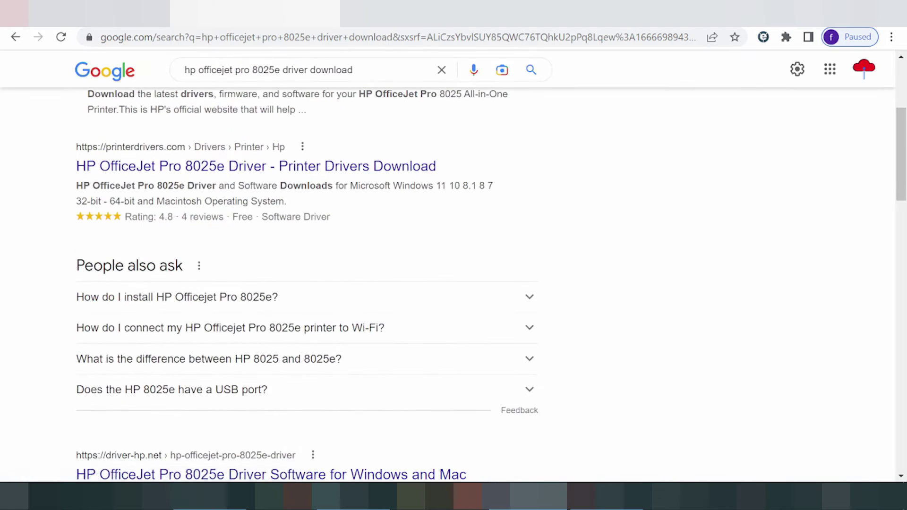
scroll(252, 219, "down", 5)
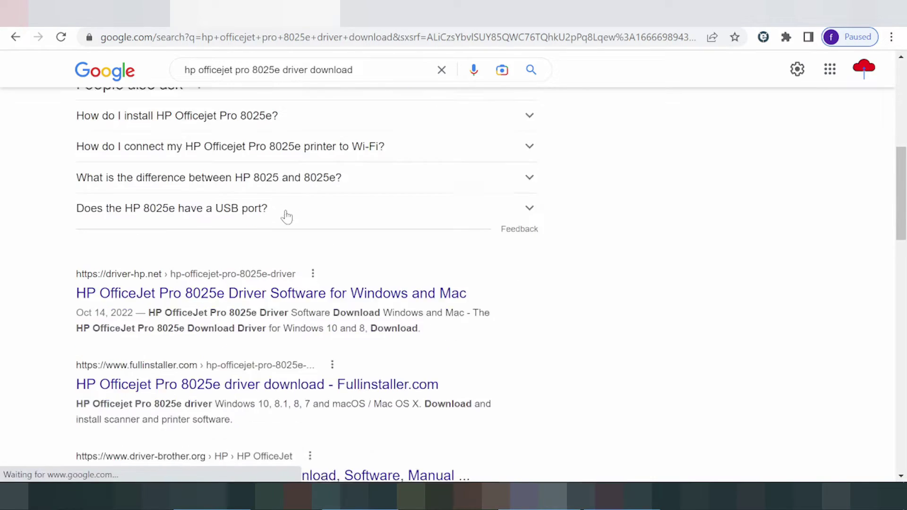
scroll(281, 219, "down", 6)
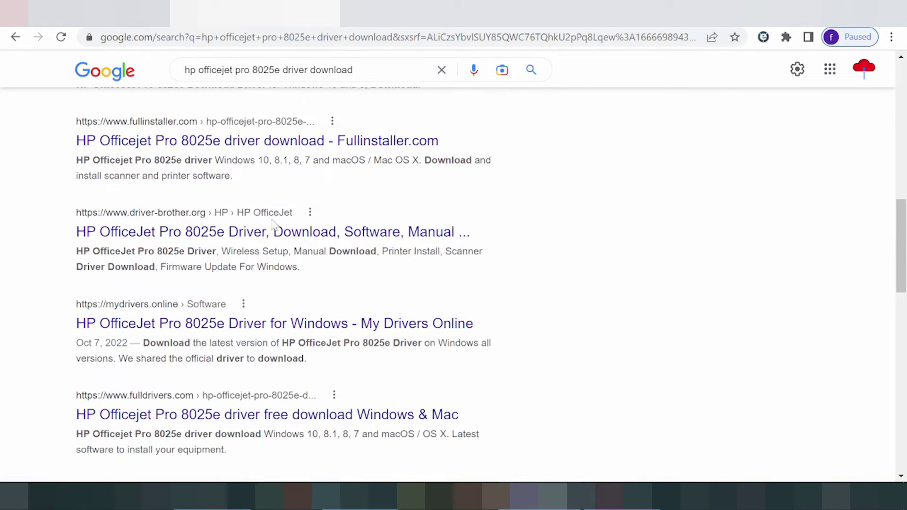
scroll(266, 228, "down", 2)
scroll(266, 228, "up", 15)
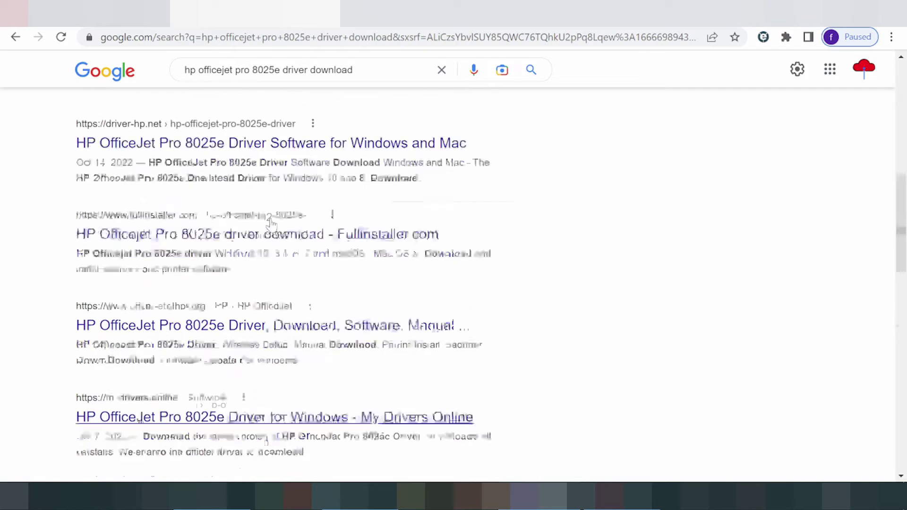
scroll(266, 228, "up", 2)
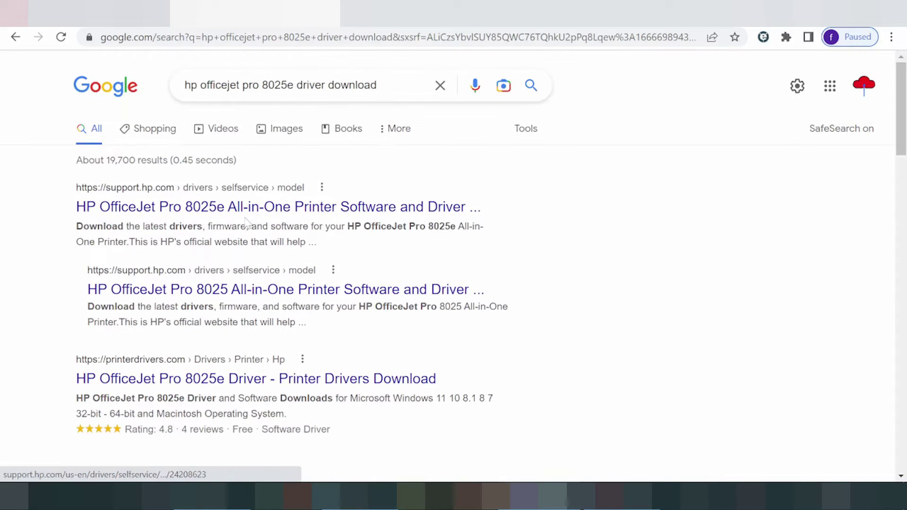
left_click(189, 208)
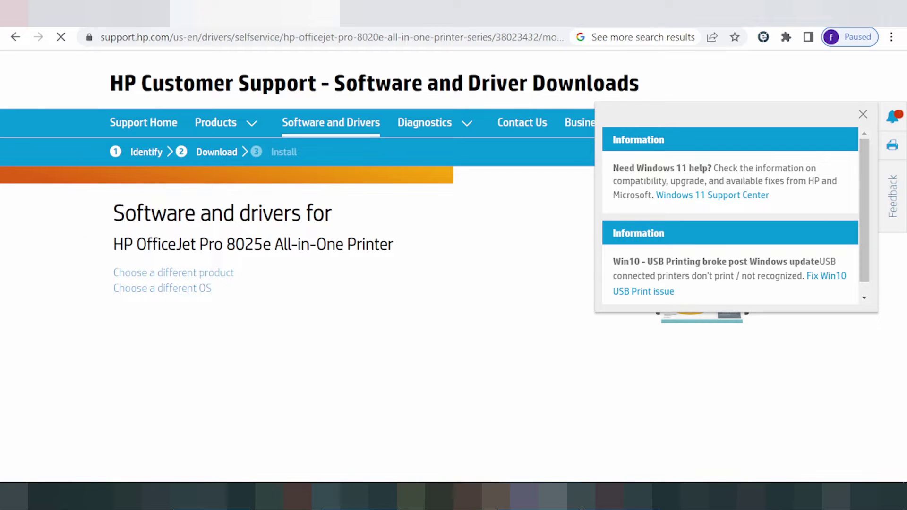
- Dismiss the Information popup and bring up the Choose a different OS dialog
left_click(852, 114)
scroll(673, 293, "down", 1)
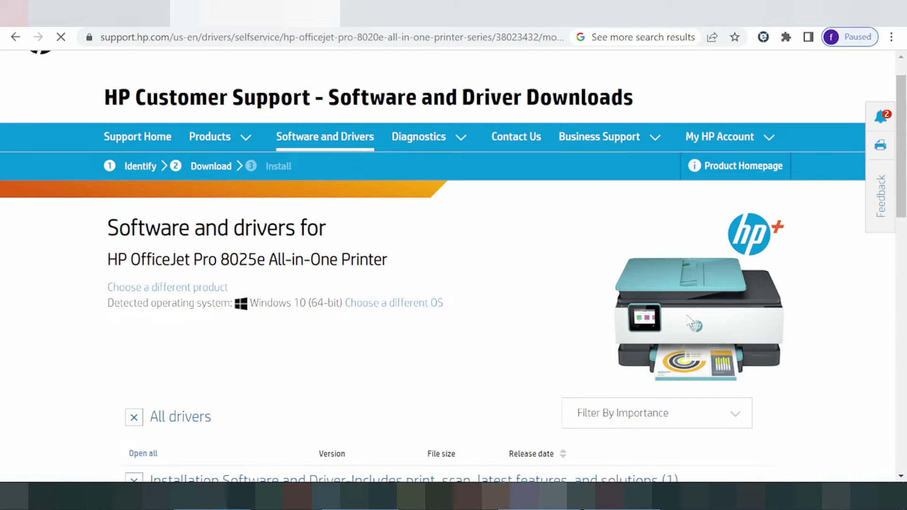
scroll(723, 297, "down", 1)
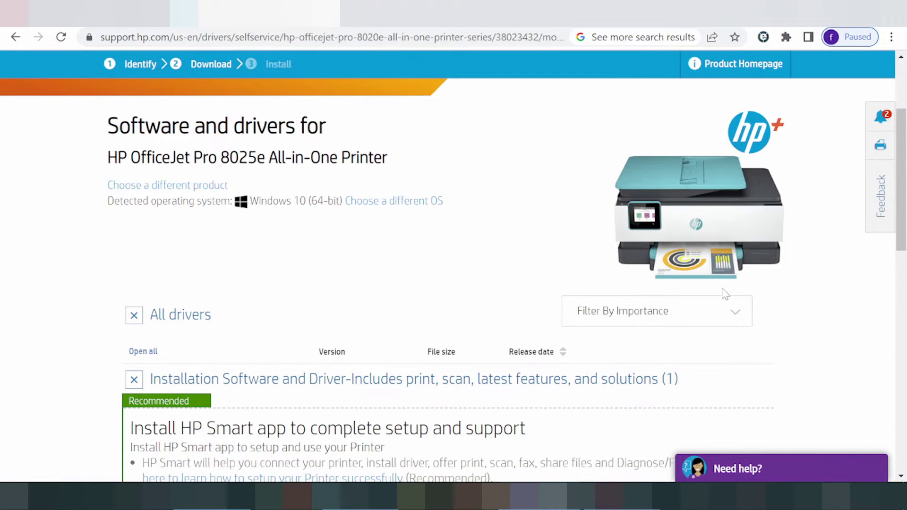
left_click(384, 200)
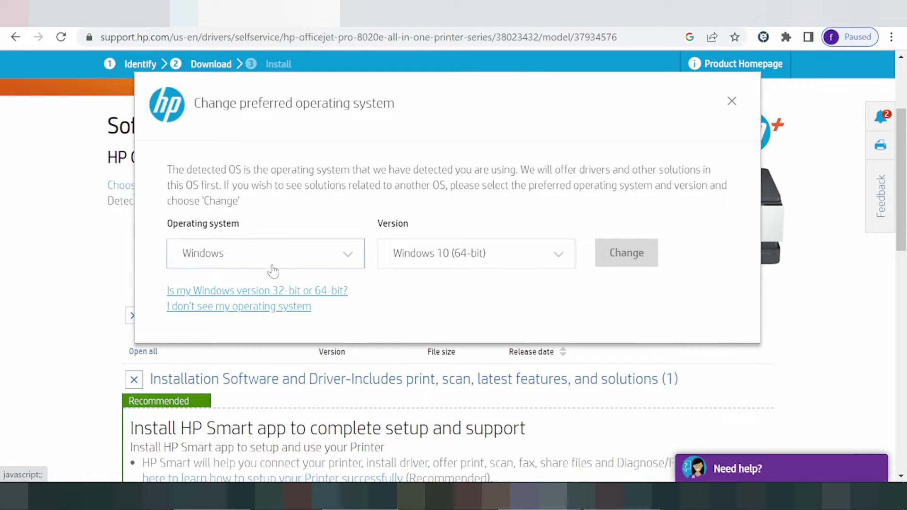
- Set the operating system to Mac OS, version macOS 12, and apply it
left_click(334, 264)
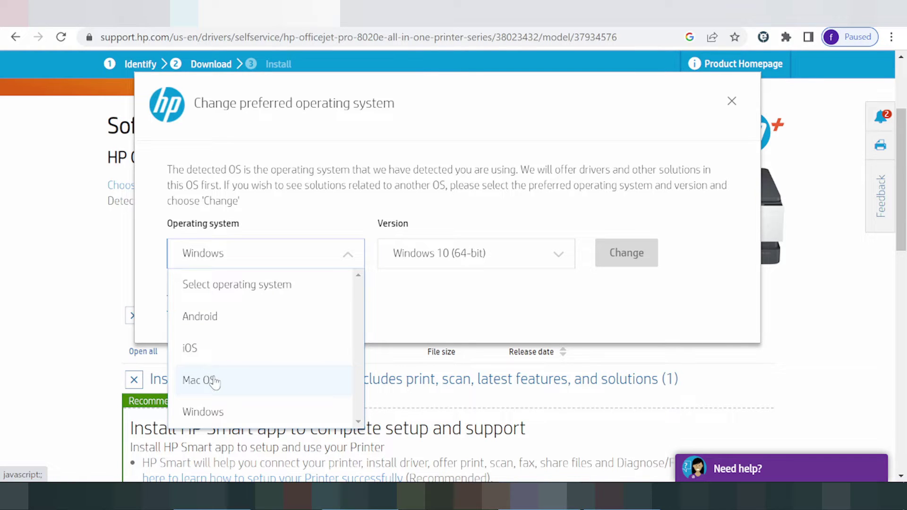
scroll(211, 413, "down", 2)
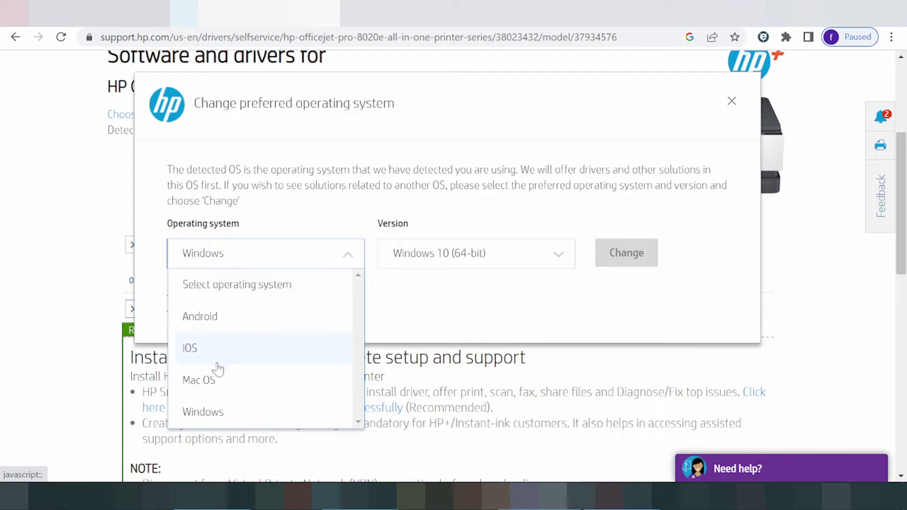
scroll(219, 378, "down", 2)
left_click(220, 379)
left_click(415, 262)
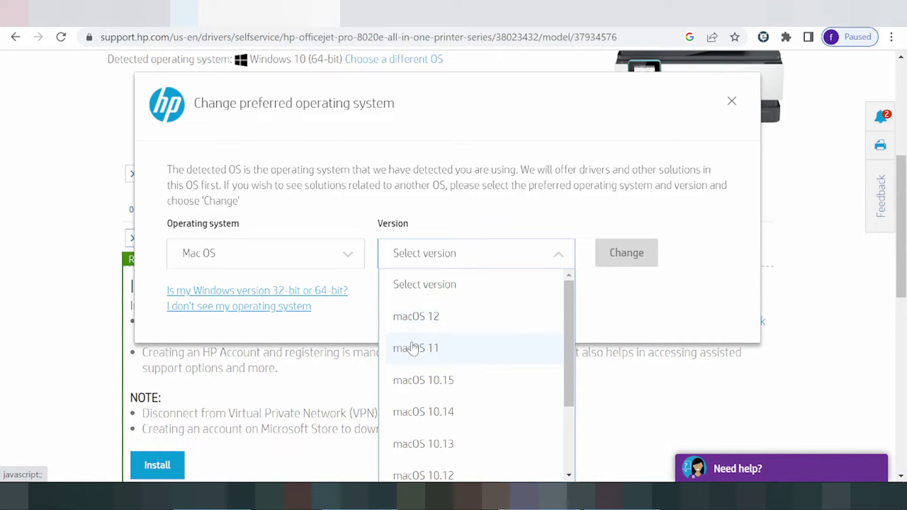
left_click(418, 317)
left_click(655, 262)
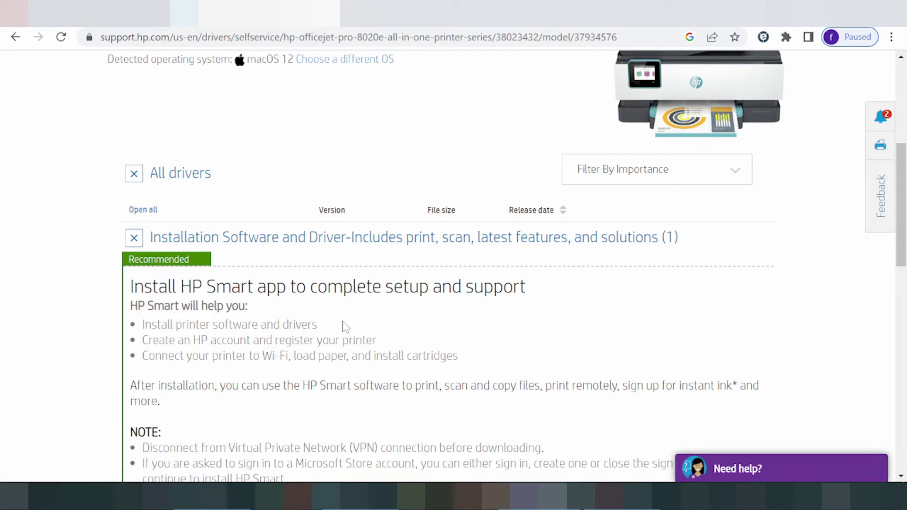
- Expand Printer Firmware and its macOS 12 firmware update details, then return to the top
scroll(344, 338, "down", 1)
scroll(180, 226, "down", 2)
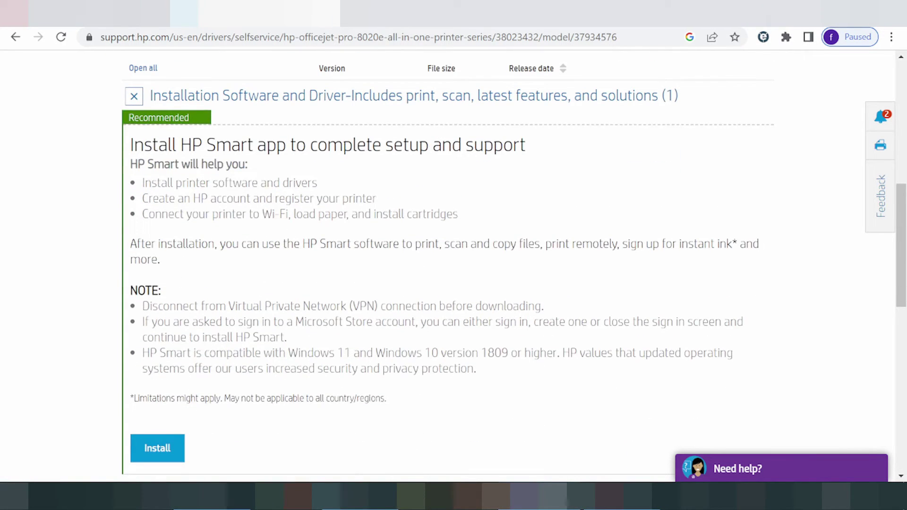
scroll(141, 279, "down", 4)
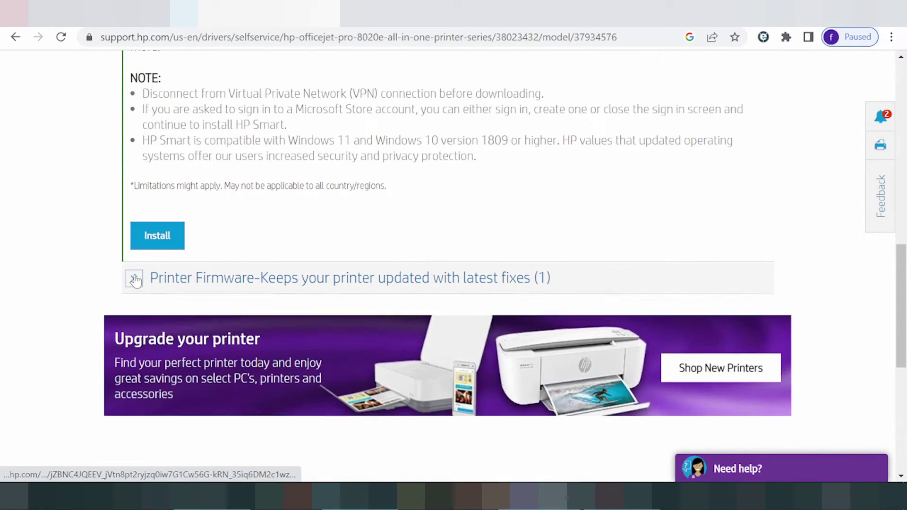
left_click(136, 280)
left_click(135, 308)
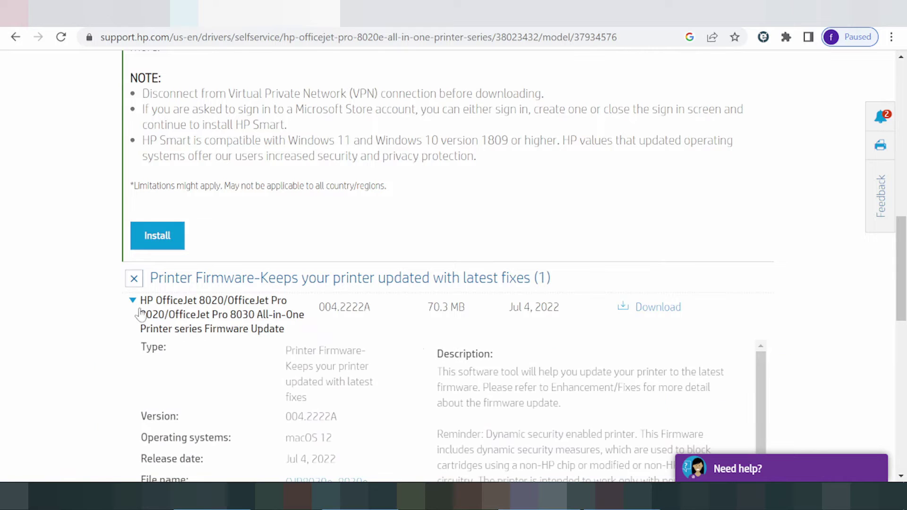
scroll(654, 325, "down", 4)
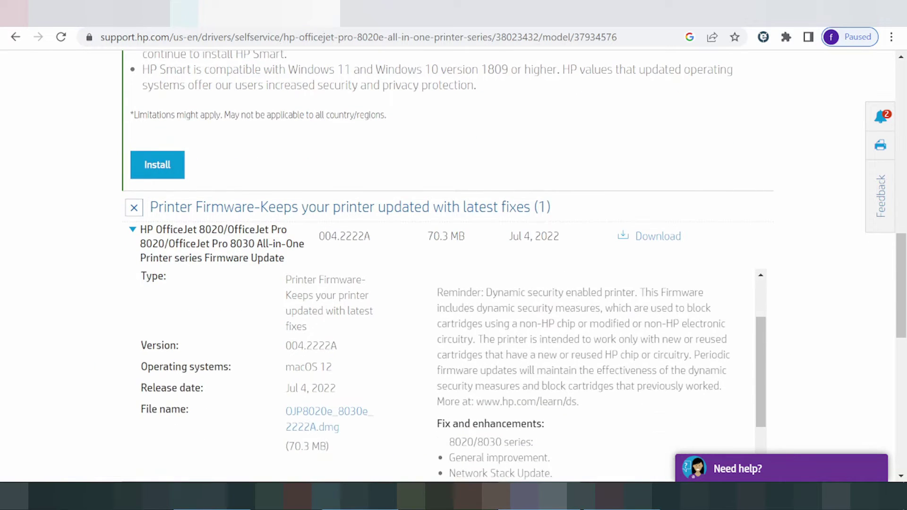
scroll(369, 289, "up", 2)
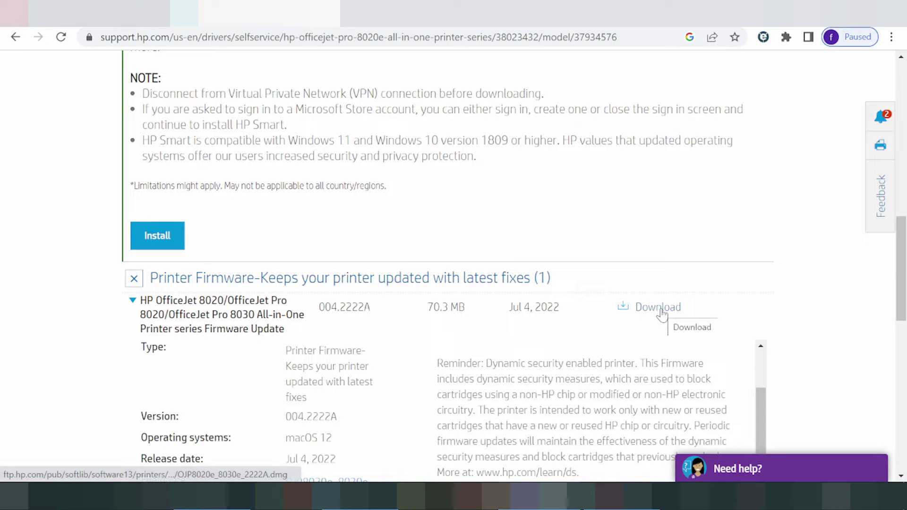
scroll(665, 318, "up", 10)
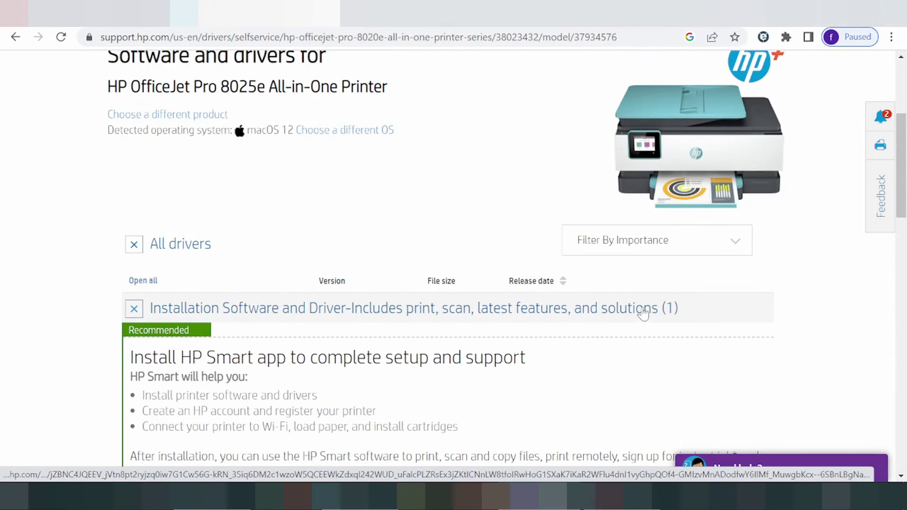
- Open the OS change dialog and browse the iOS and Android version options
left_click(376, 136)
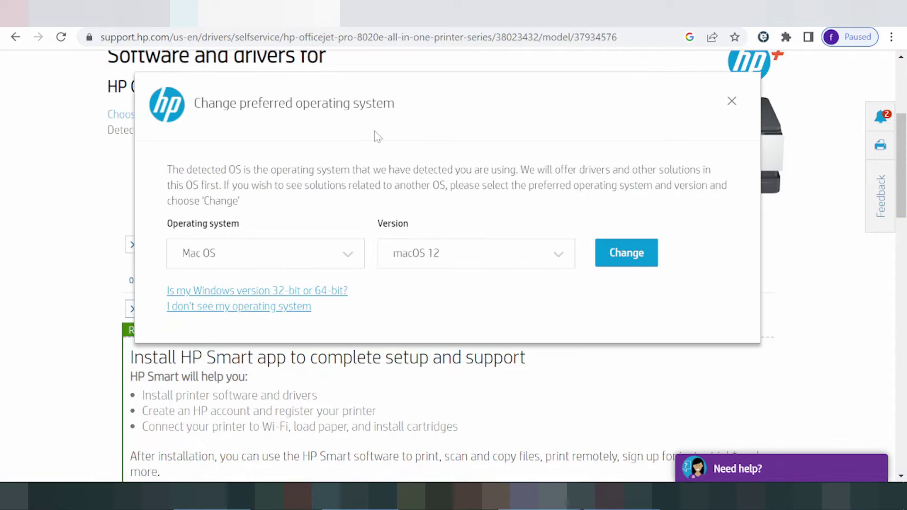
left_click(316, 252)
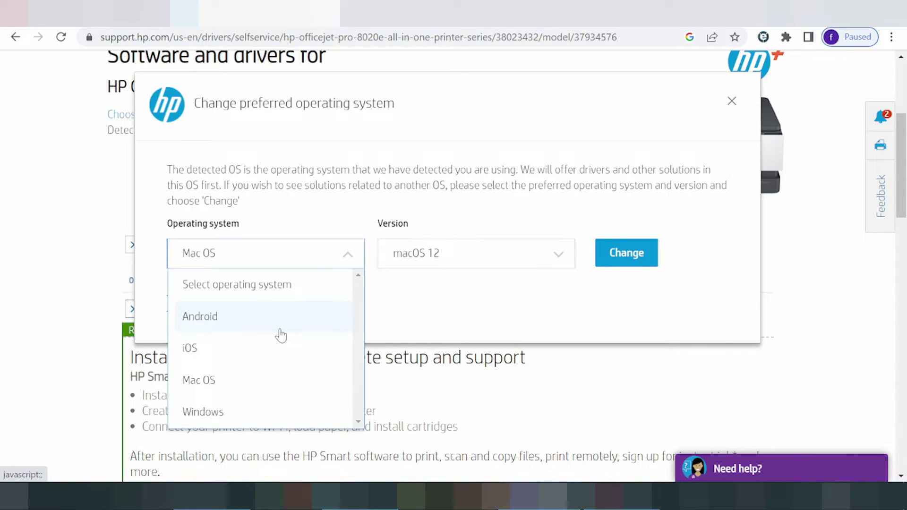
left_click(273, 353)
left_click(441, 255)
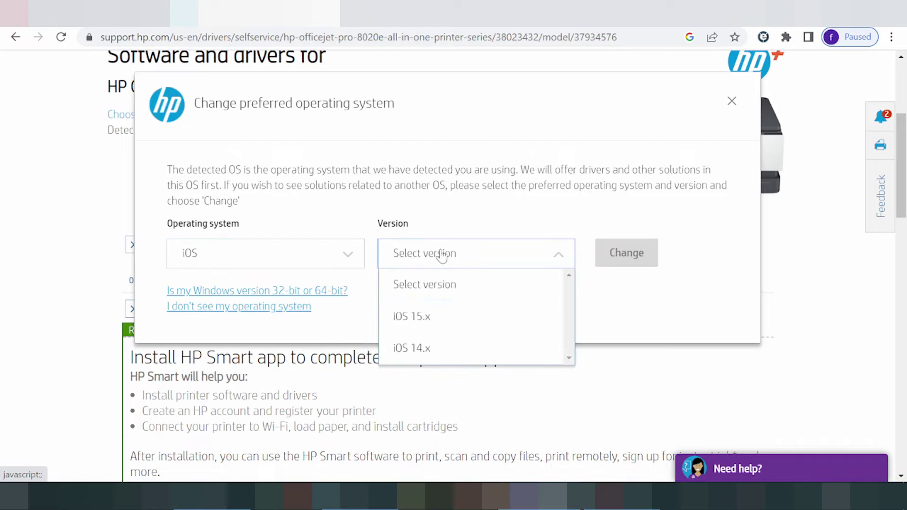
left_click(257, 249)
left_click(228, 326)
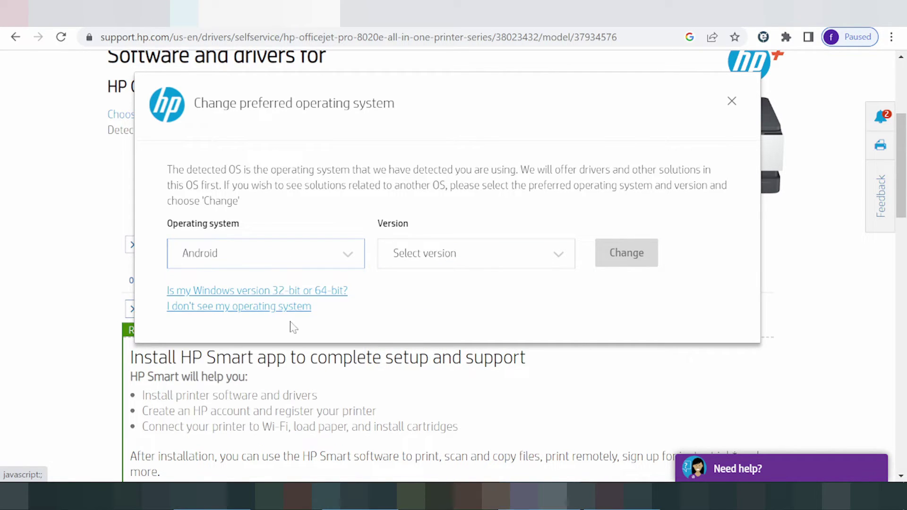
left_click(456, 257)
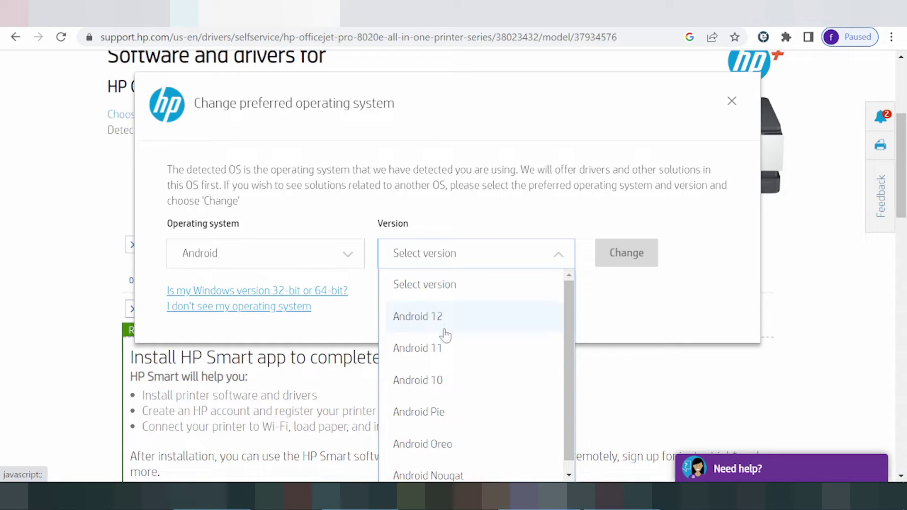
scroll(525, 380, "down", 1)
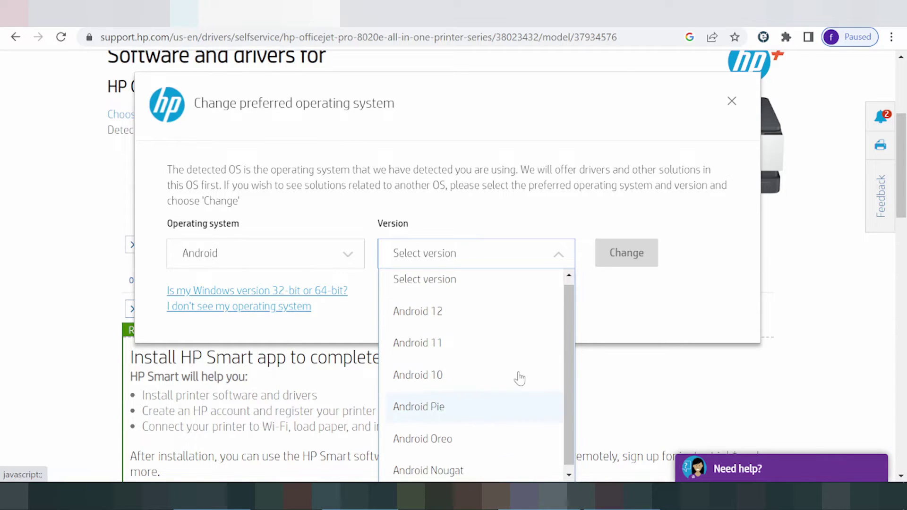
- Choose Windows, version Windows 11, and apply it as the preferred OS
left_click(337, 248)
left_click(199, 412)
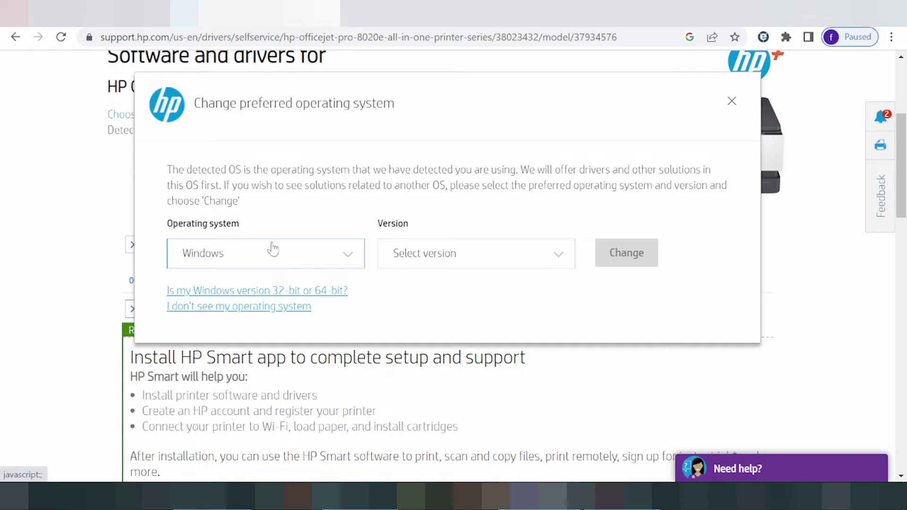
left_click(439, 265)
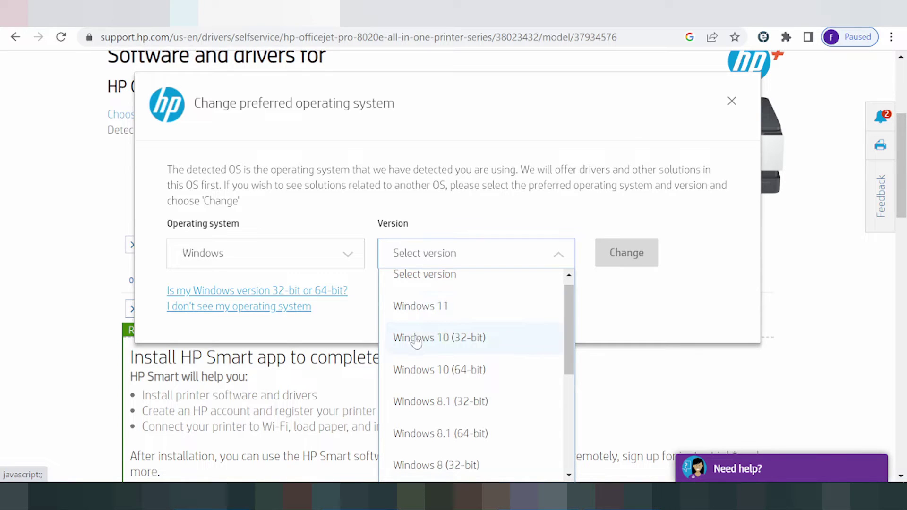
scroll(410, 349, "down", 2)
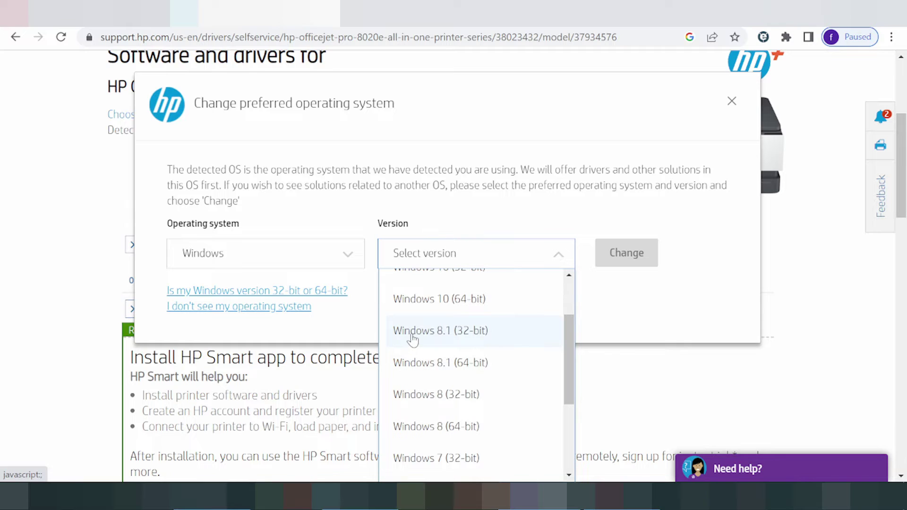
scroll(414, 368, "down", 2)
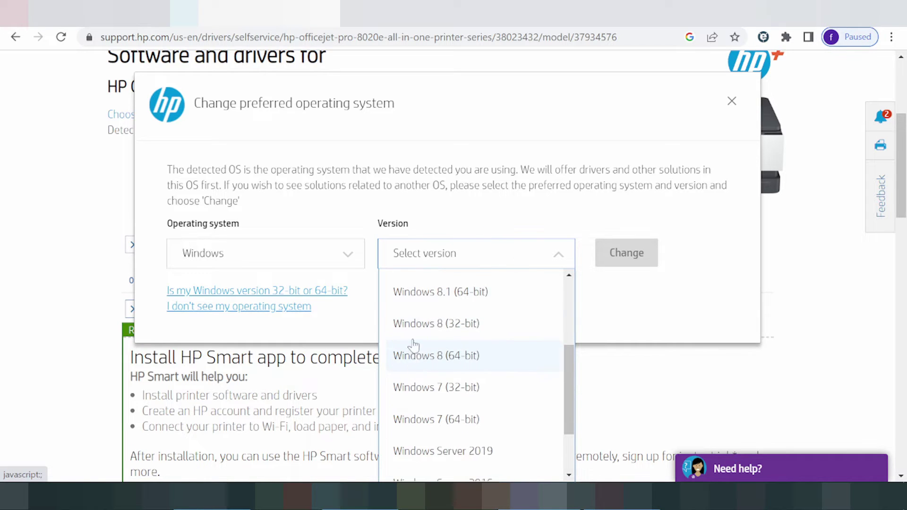
scroll(416, 366, "down", 2)
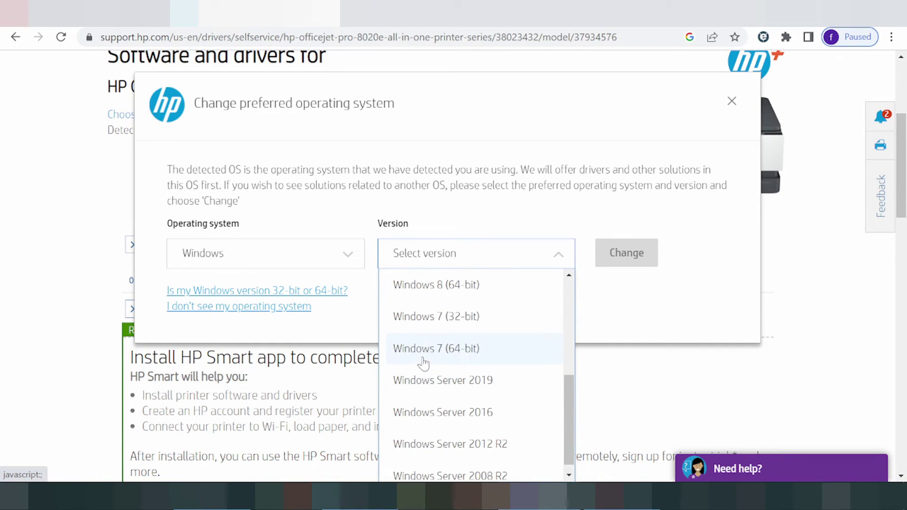
scroll(425, 409, "down", 2)
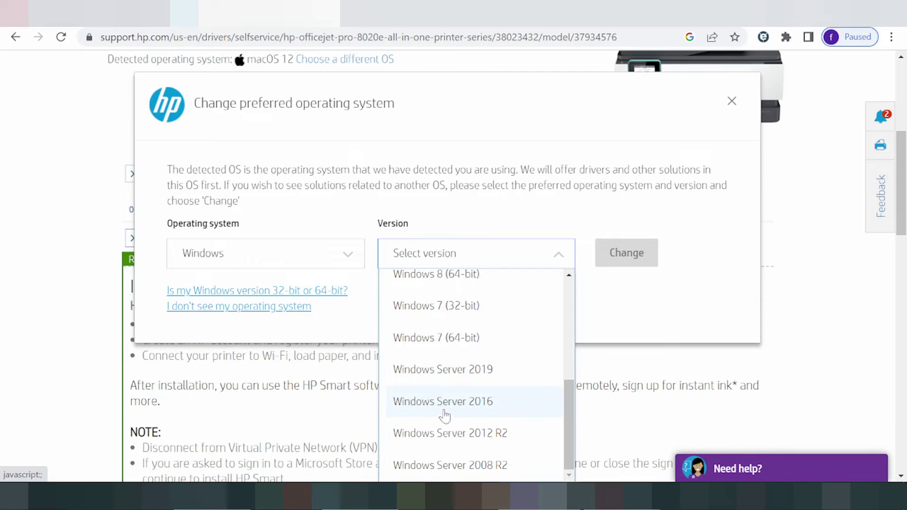
scroll(513, 406, "up", 6)
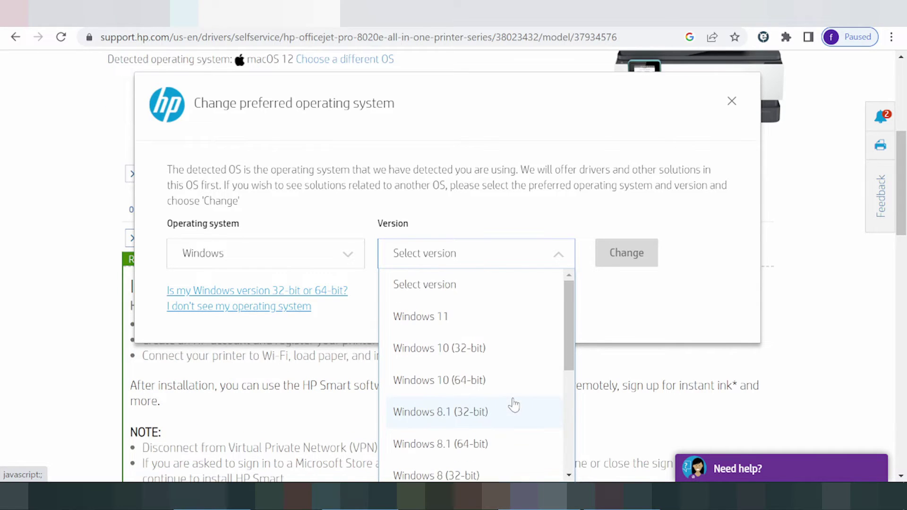
left_click(433, 319)
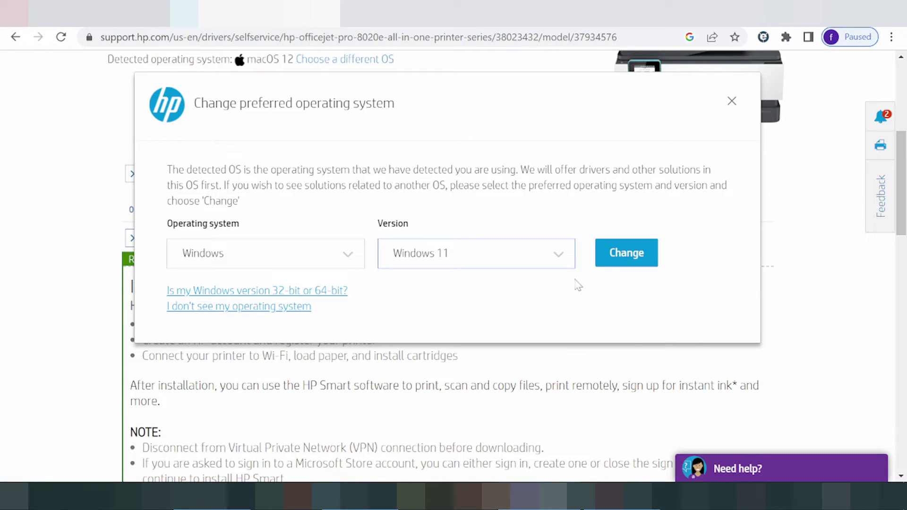
left_click(621, 259)
- Expand Universal Fax Driver briefly, then open the 208.4 MB OfficeJet Pro 8020 EasyStart details
scroll(622, 261, "down", 6)
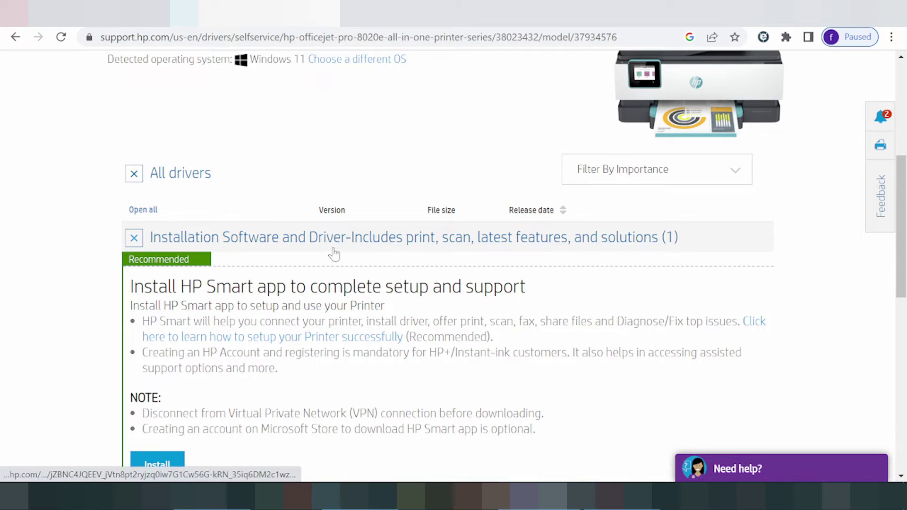
scroll(453, 264, "down", 1)
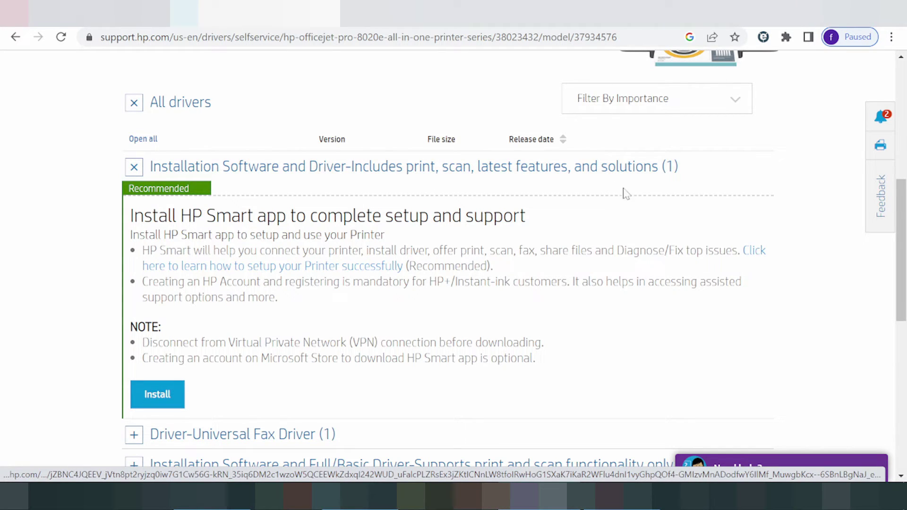
scroll(384, 234, "down", 4)
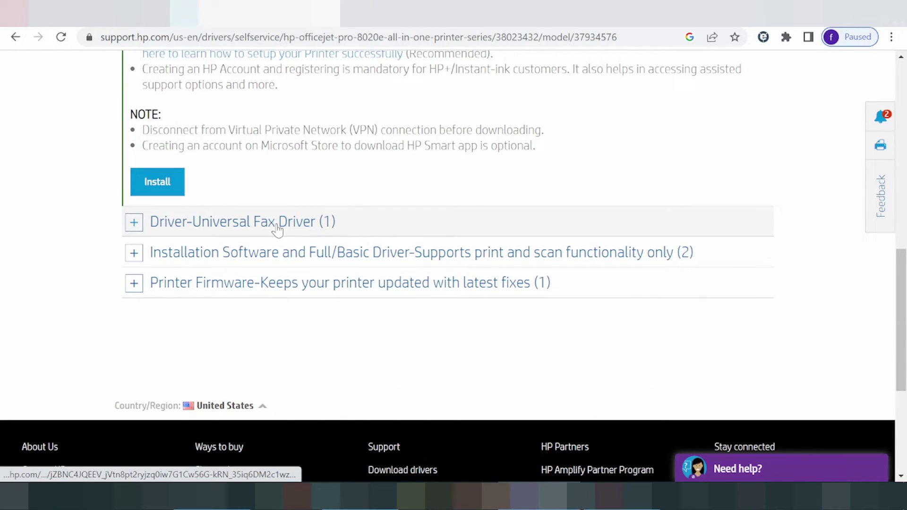
left_click(135, 224)
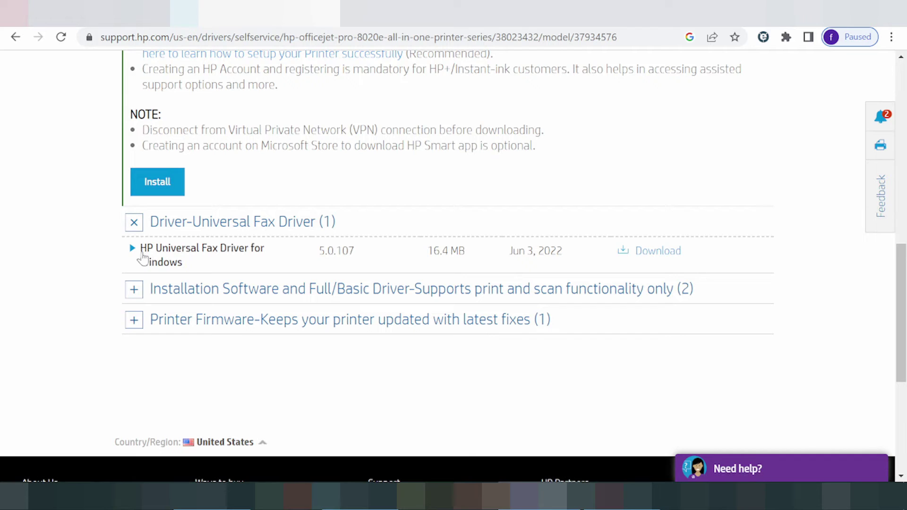
left_click(134, 250)
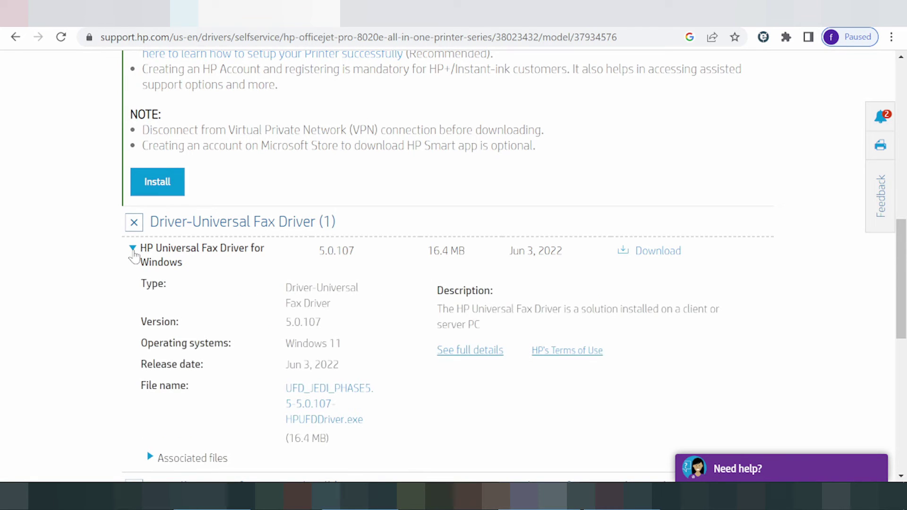
left_click(133, 250)
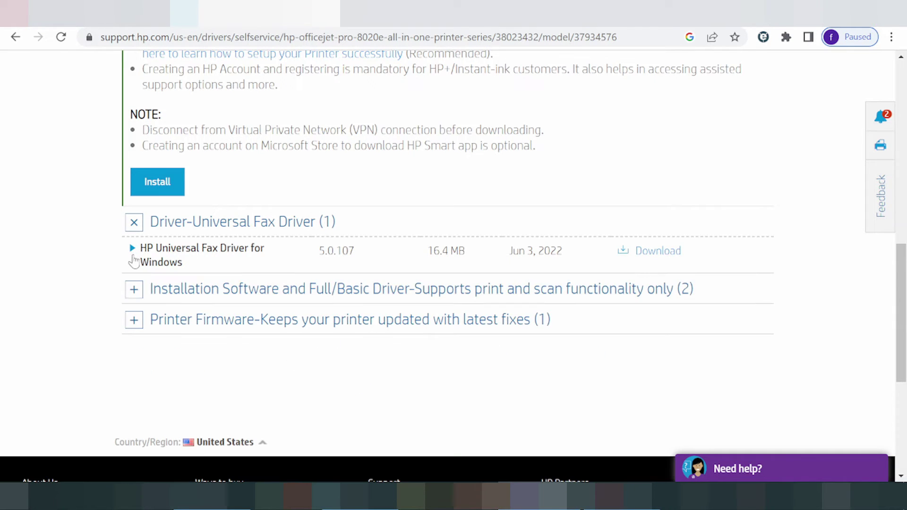
left_click(134, 291)
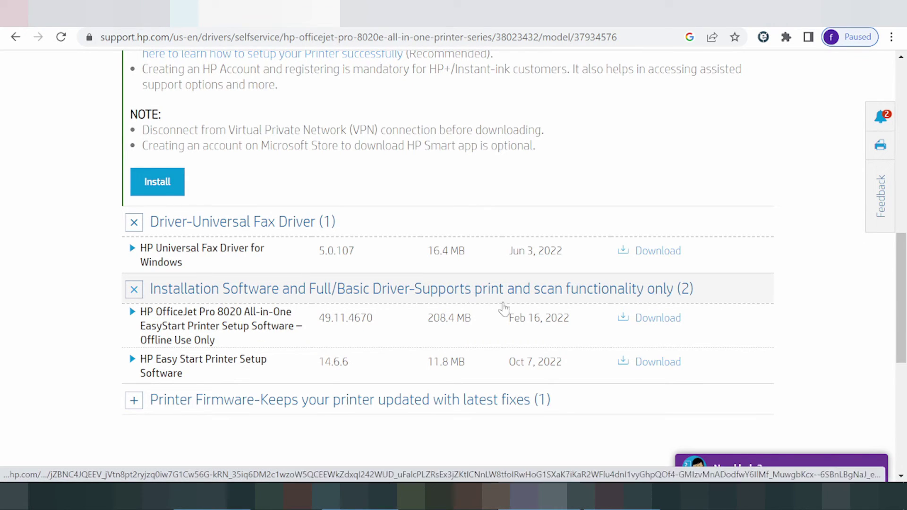
left_click(133, 319)
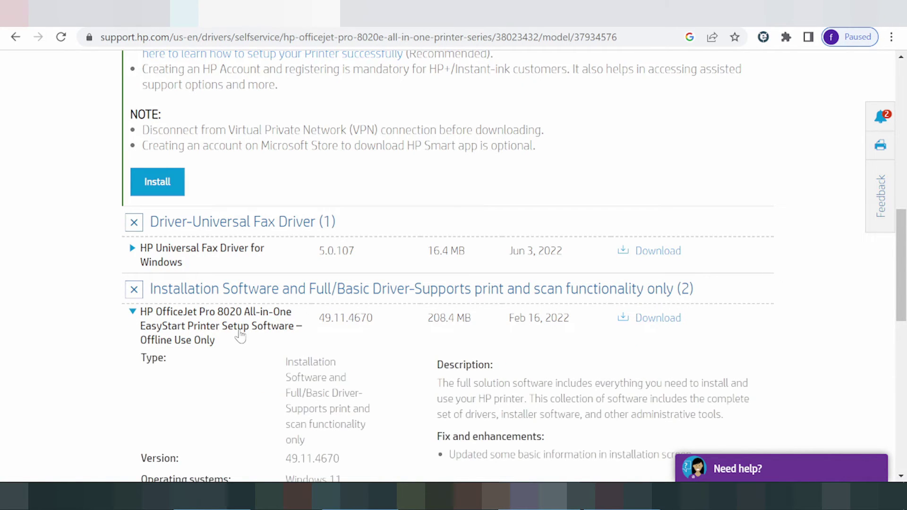
- Expand the HP Easy Start Printer Setup Software details for comparison
scroll(224, 335, "down", 1)
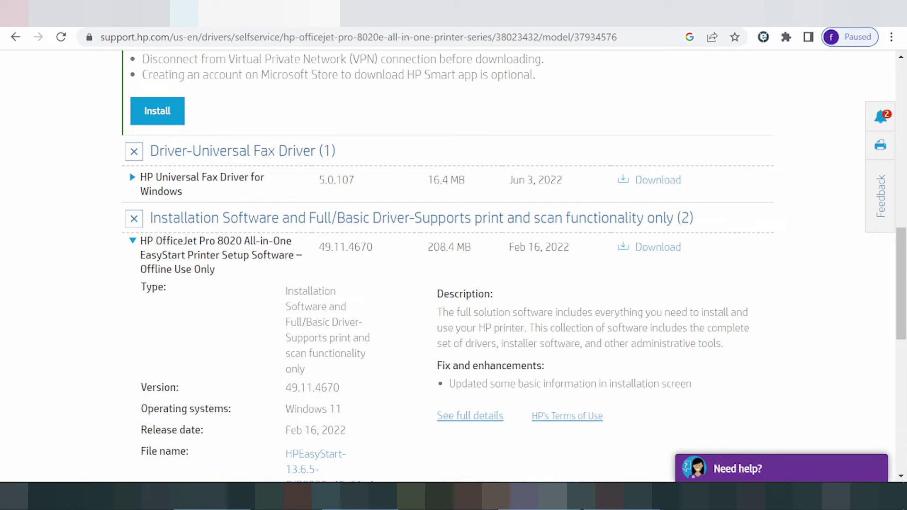
mouse_move(486, 328)
left_mouse_down()
mouse_move(591, 313)
mouse_move(647, 327)
mouse_move(717, 328)
mouse_move(487, 343)
left_mouse_up()
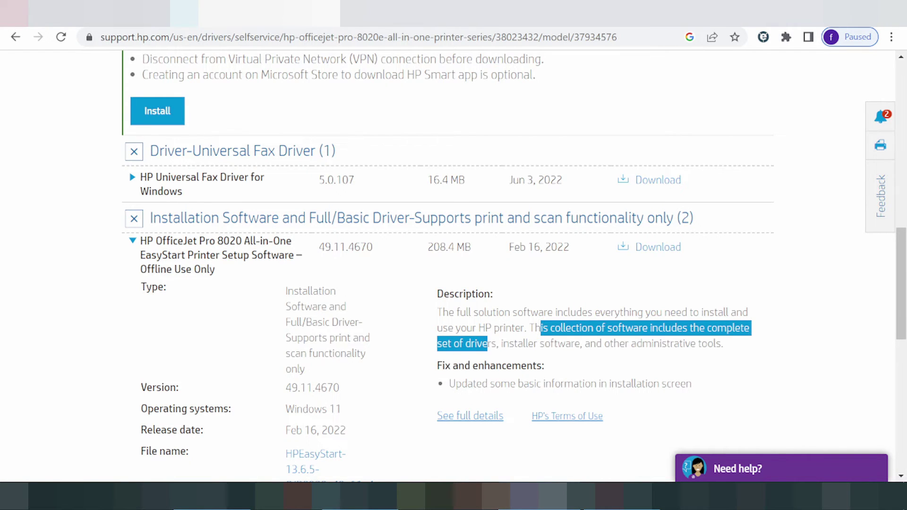
scroll(172, 209, "down", 7)
scroll(141, 219, "up", 2)
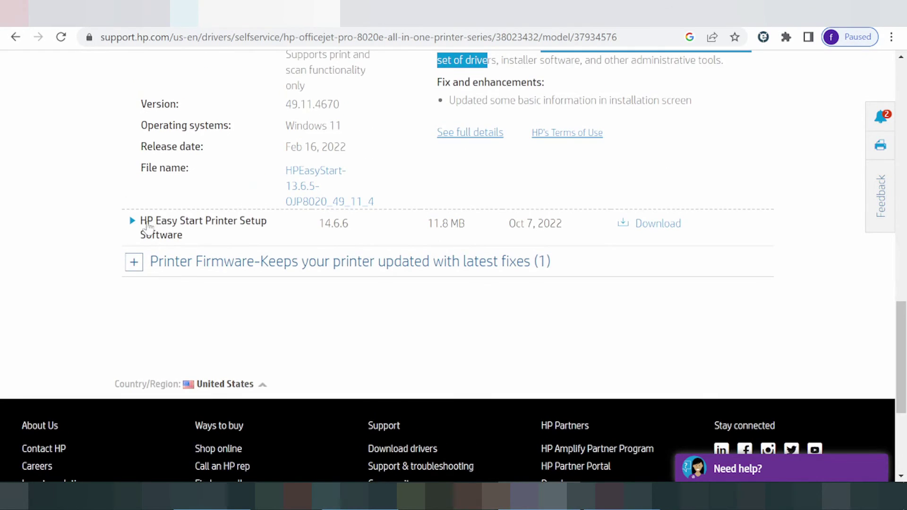
left_click(137, 228)
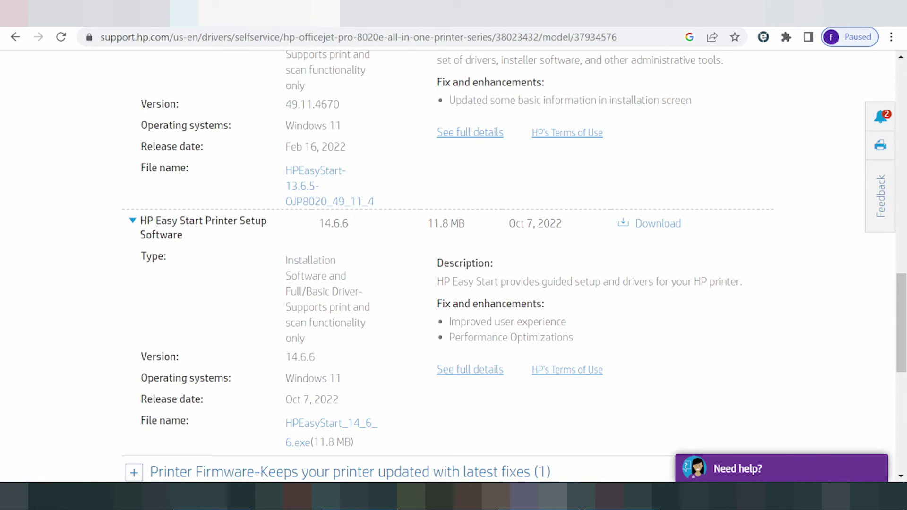
scroll(402, 257, "up", 4)
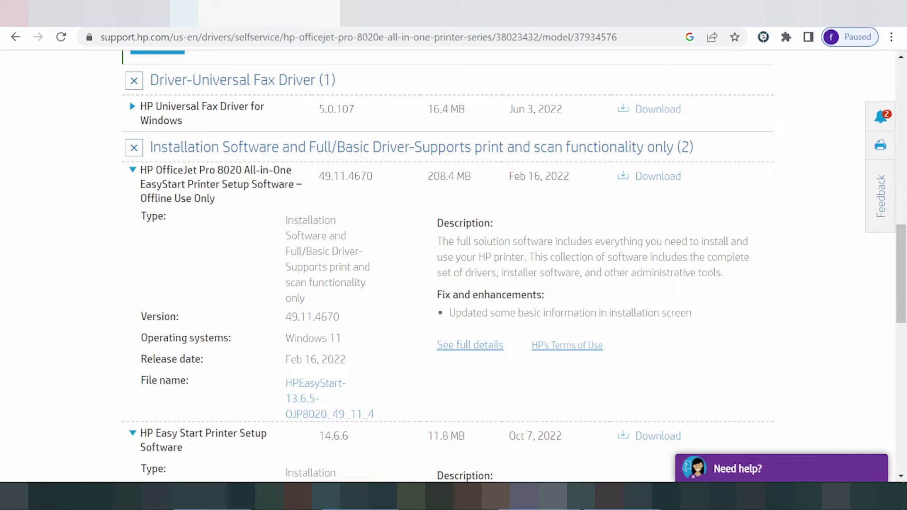
- Highlight description text, then start the OfficeJet Pro 8020 EasyStart full software download
left_click_drag(474, 242, 510, 241)
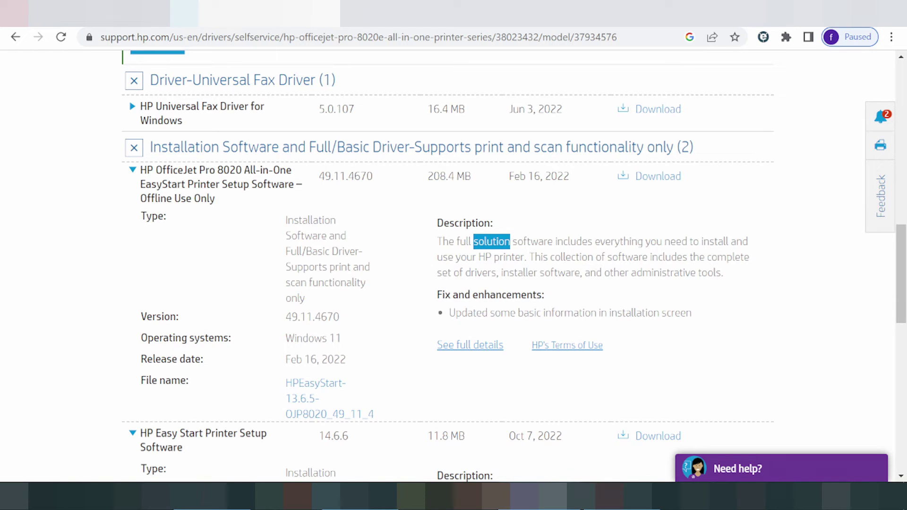
left_click_drag(327, 266, 347, 267)
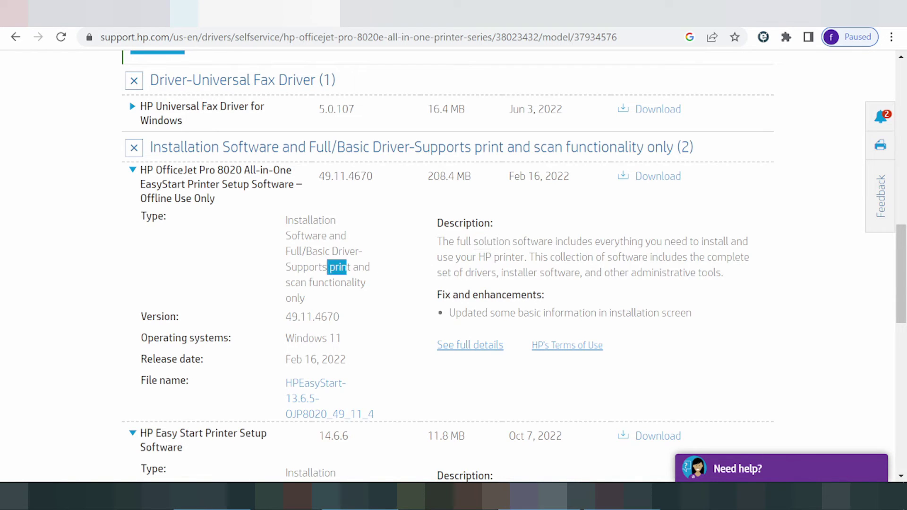
left_click_drag(286, 283, 370, 283)
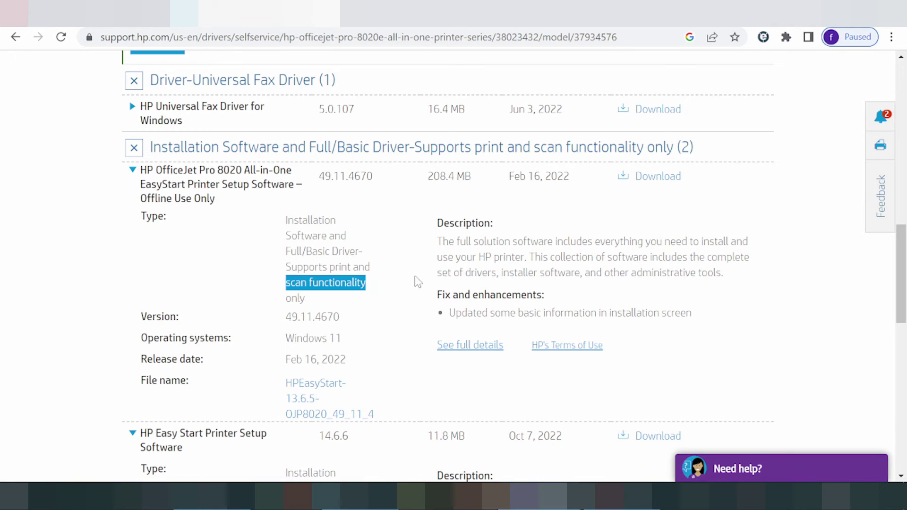
scroll(415, 282, "down", 3)
scroll(446, 246, "up", 2)
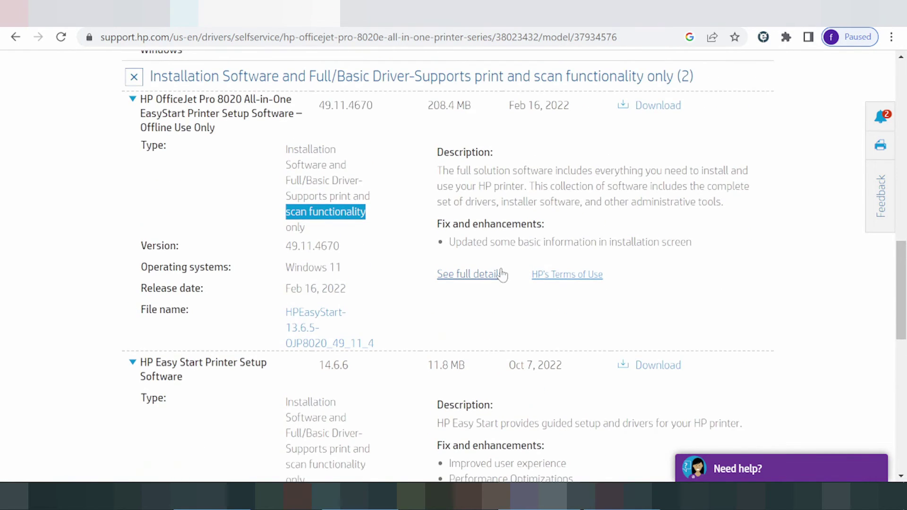
scroll(501, 279, "up", 2)
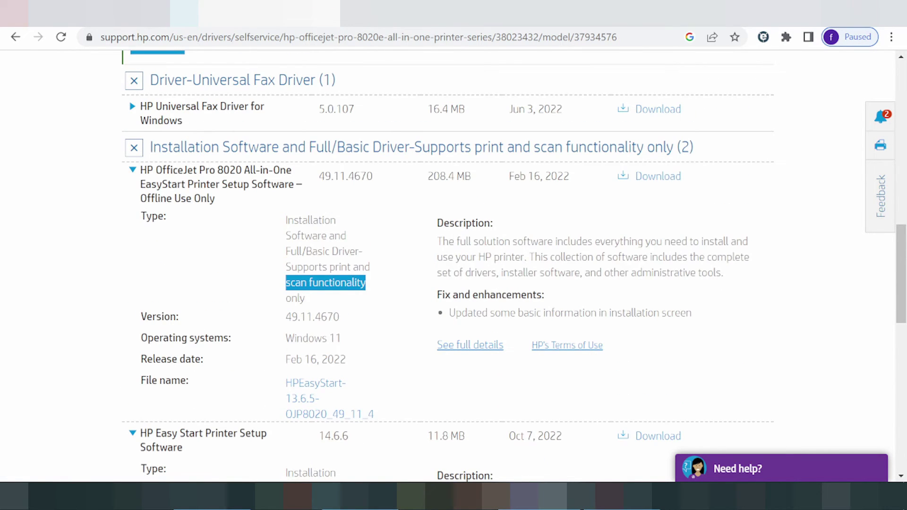
left_click(649, 183)
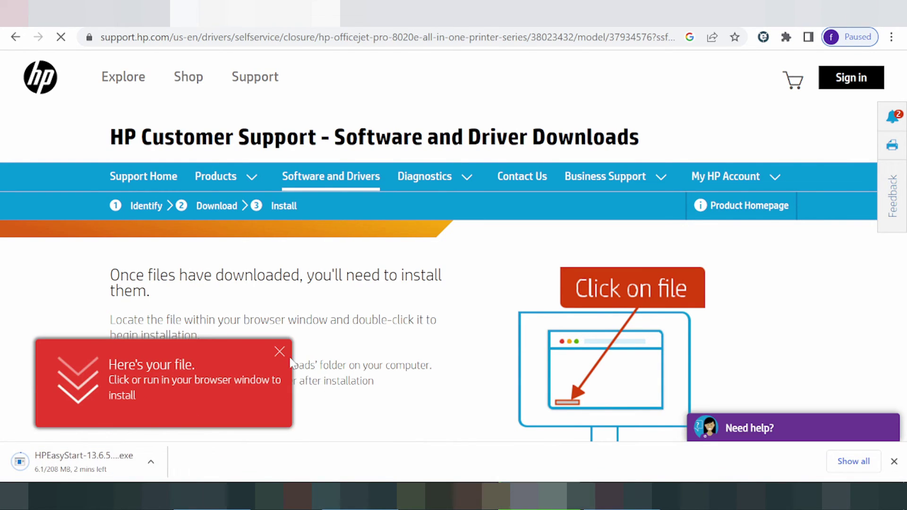
- Dismiss the file notice, return to the 8025e driver list and close the Information panel
left_click(279, 352)
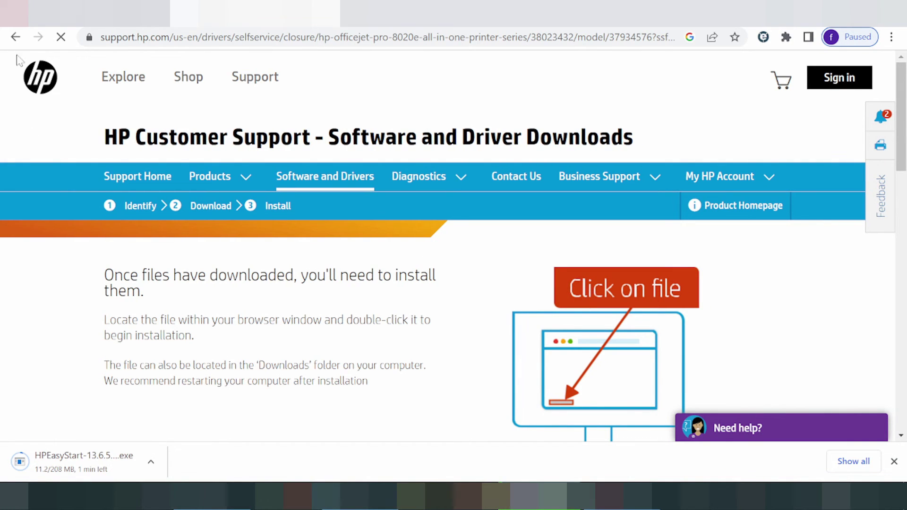
left_click(15, 37)
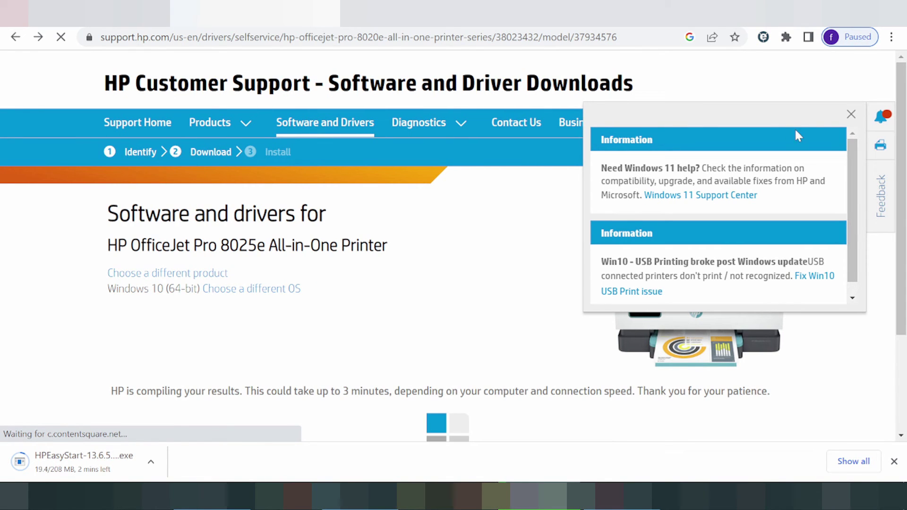
left_click(851, 114)
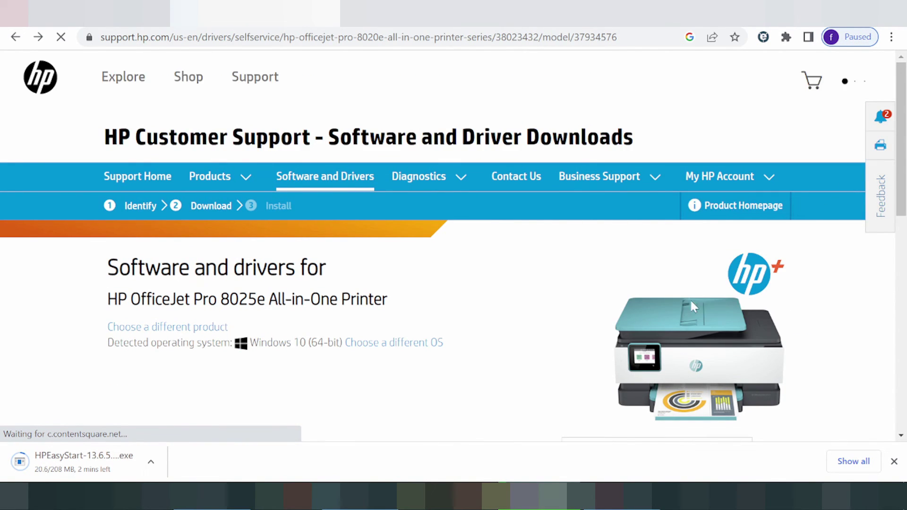
scroll(575, 236, "up", 5)
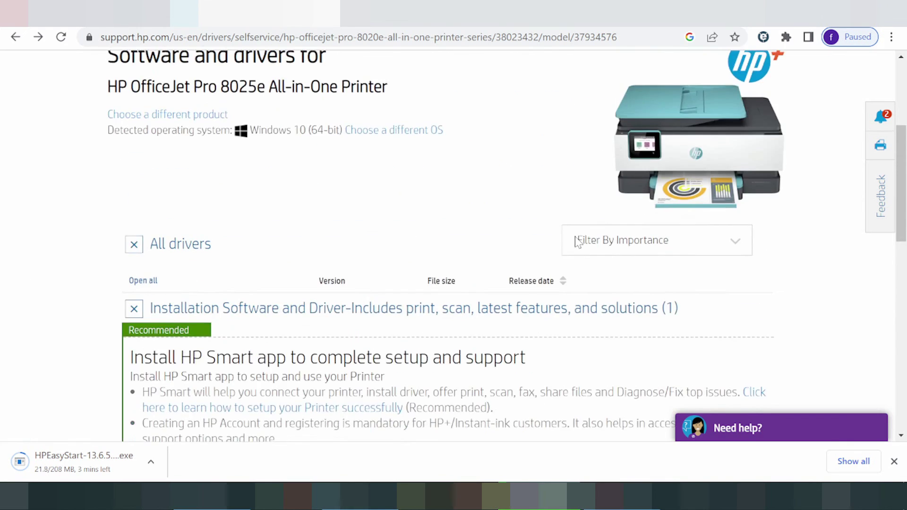